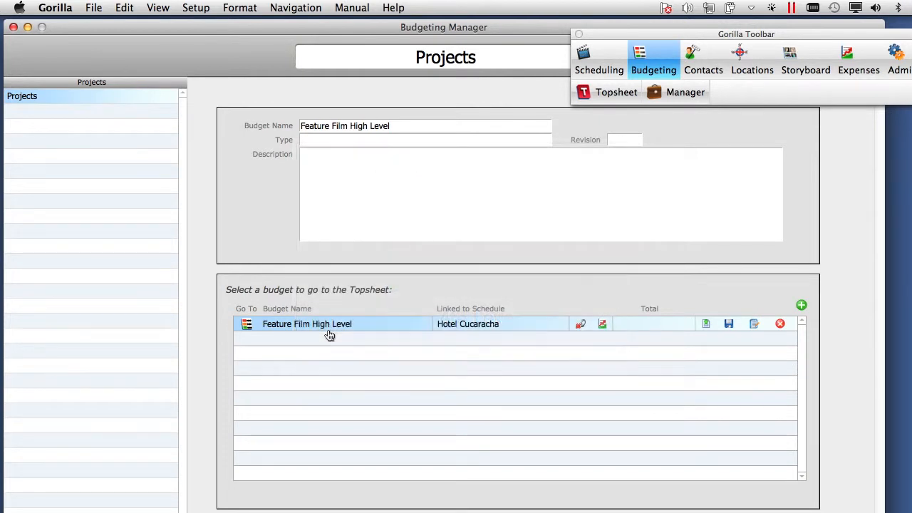
# Step: Open the Feature Film High Level budget and go into its Story and Screenplay category
pyautogui.click(246, 325)
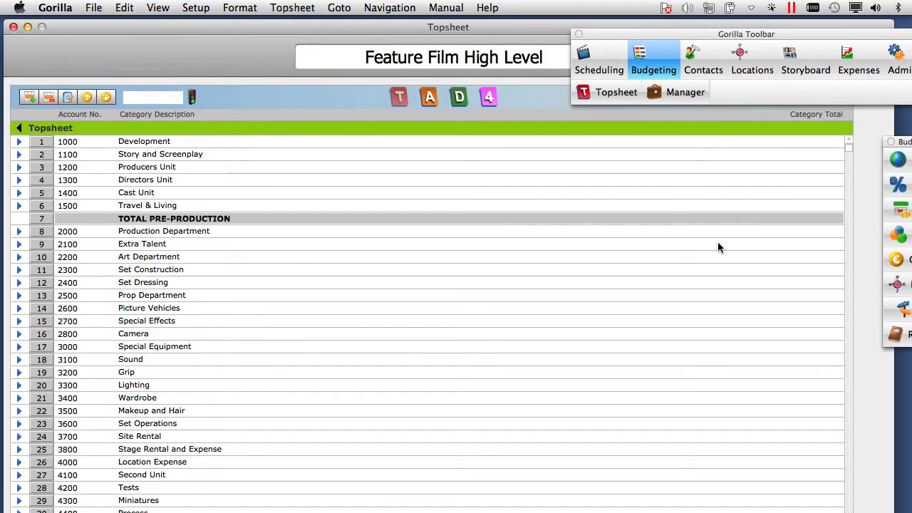
pyautogui.moveTo(904, 143); pyautogui.dragTo(770, 116)
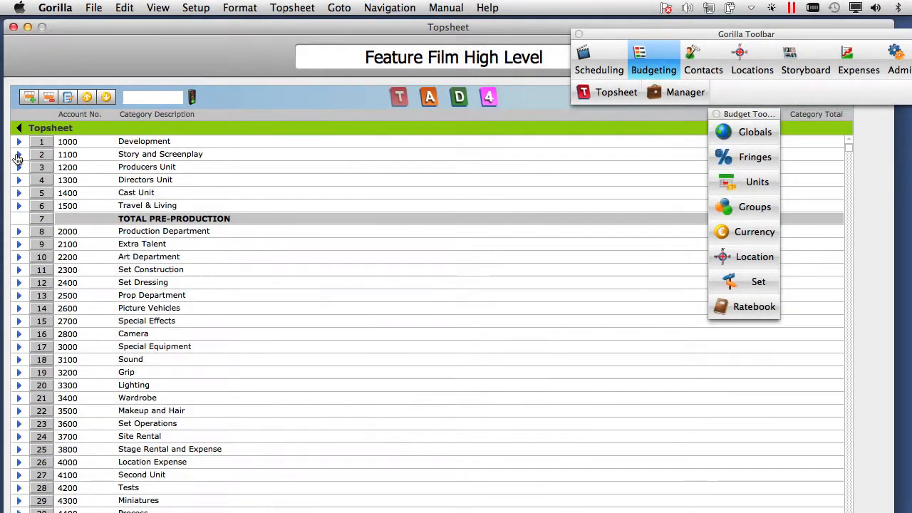
pyautogui.click(24, 156)
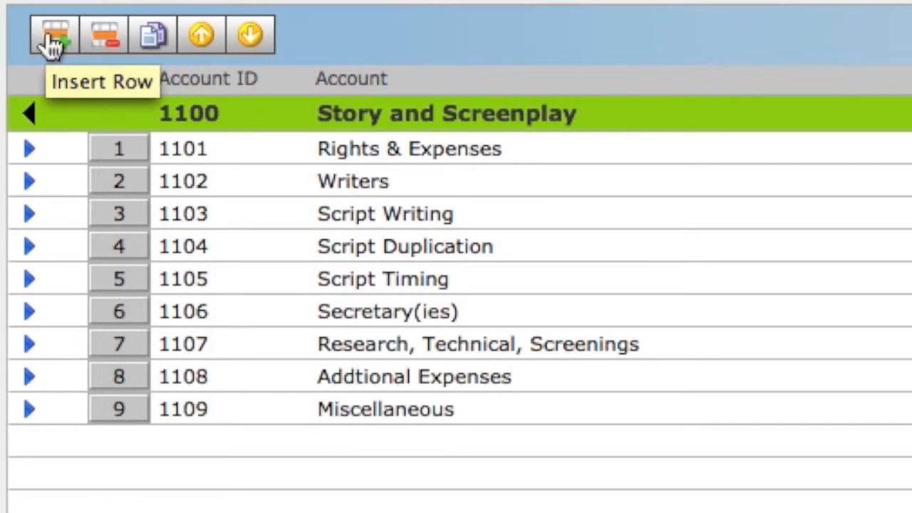
# Step: Add account 1110 named "New Account" to Story and Screenplay, then move it up one row and back down
pyautogui.click(50, 44)
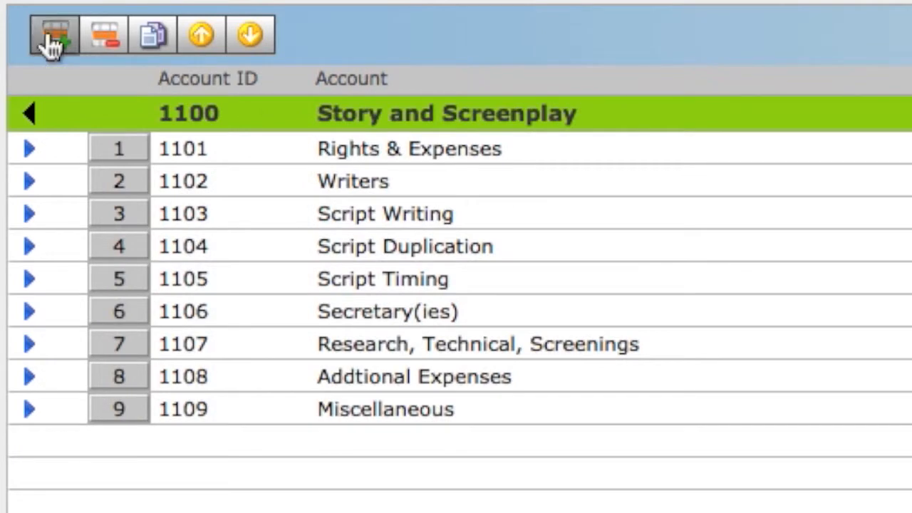
pyautogui.write('1110')
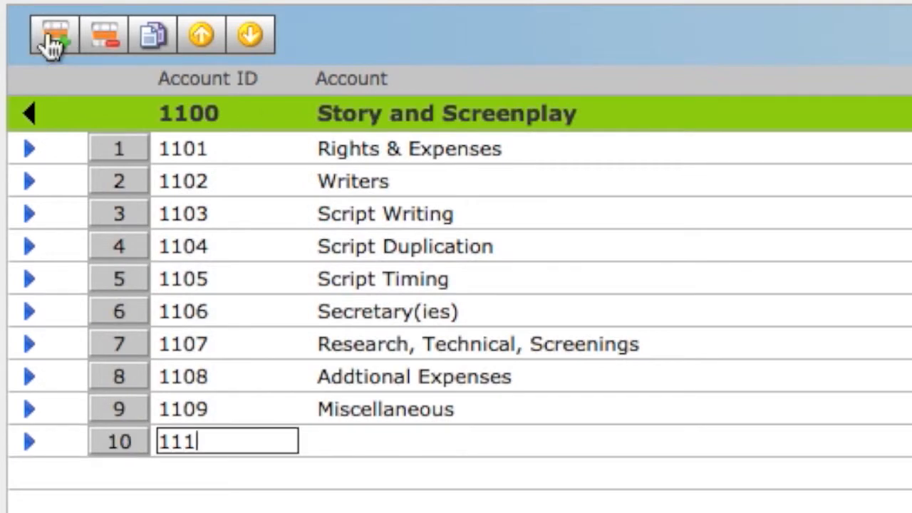
pyautogui.press('Tab')
pyautogui.write('New Account')
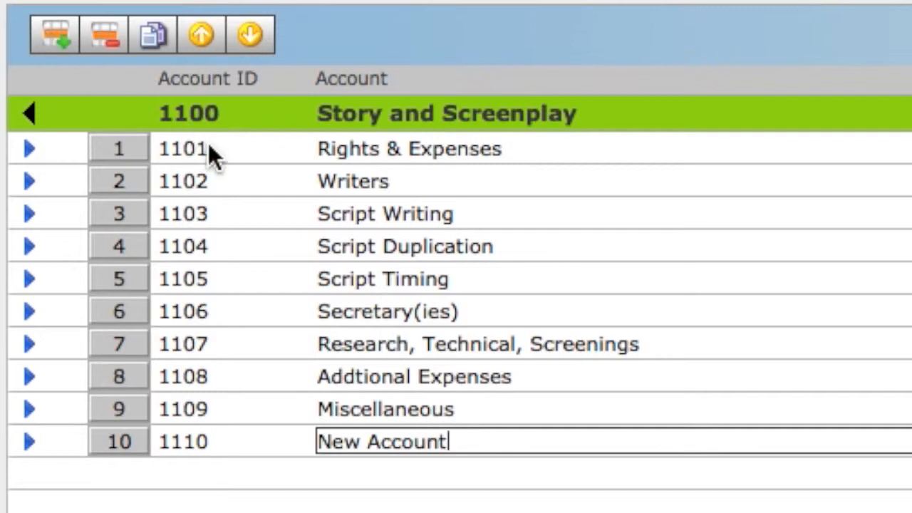
pyautogui.click(202, 37)
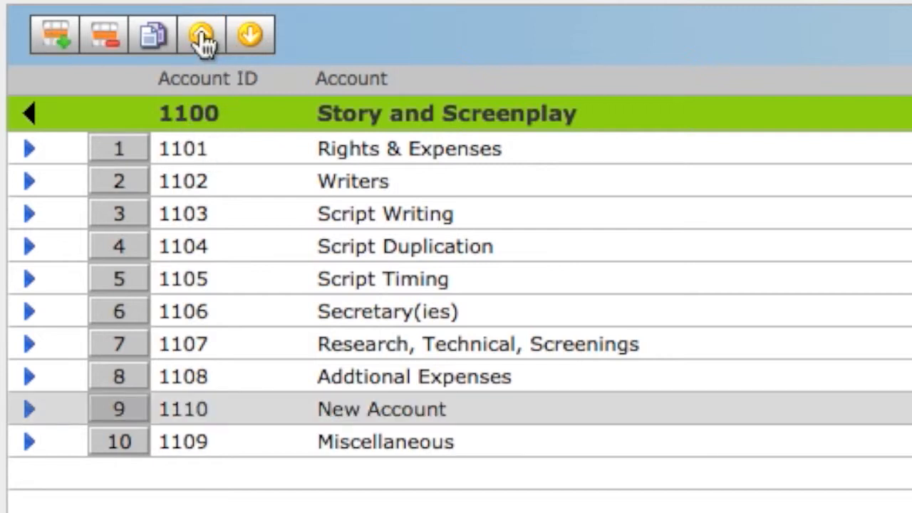
pyautogui.click(250, 37)
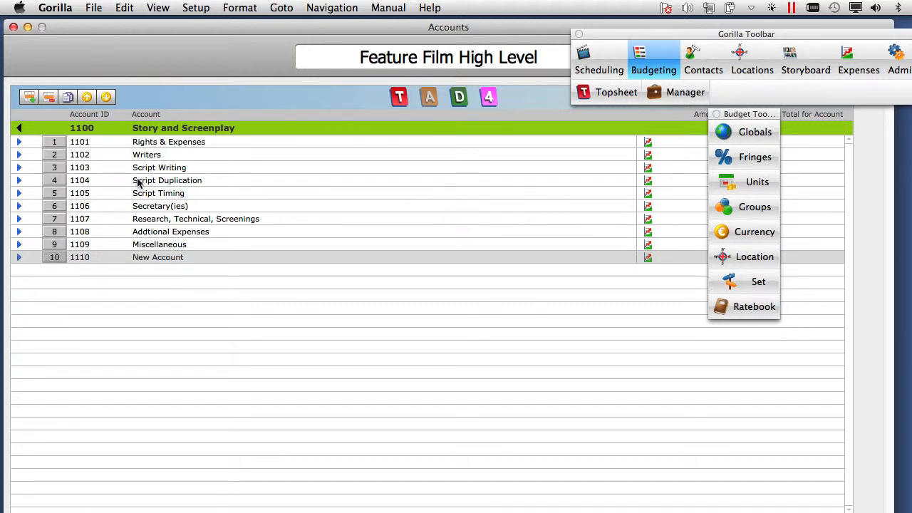
# Step: Open the detail level of the Writers account and move the Budget Toolbar clear of the detail columns
pyautogui.click(19, 154)
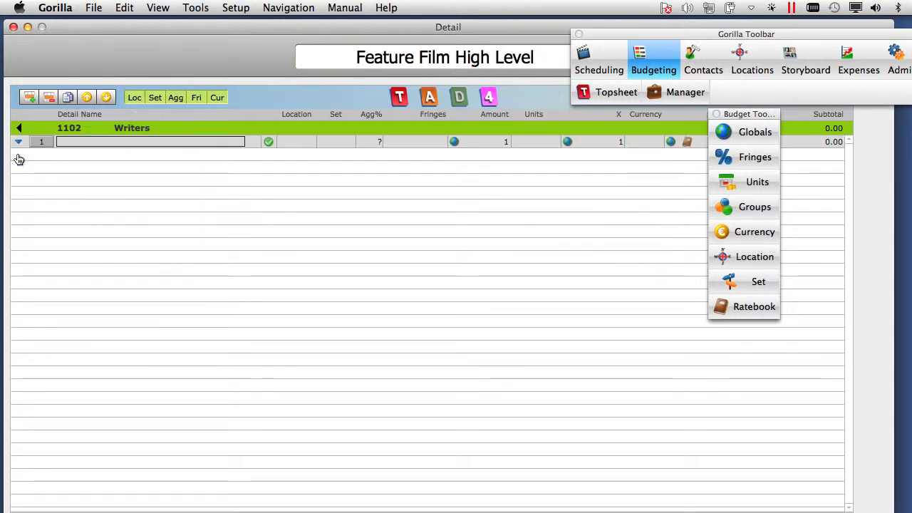
pyautogui.moveTo(740, 116); pyautogui.dragTo(880, 128)
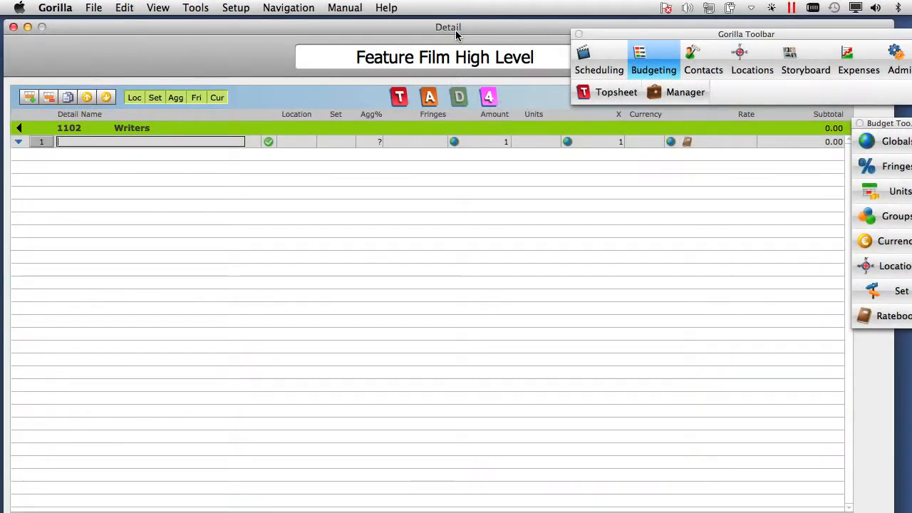
pyautogui.moveTo(884, 126); pyautogui.dragTo(203, 44)
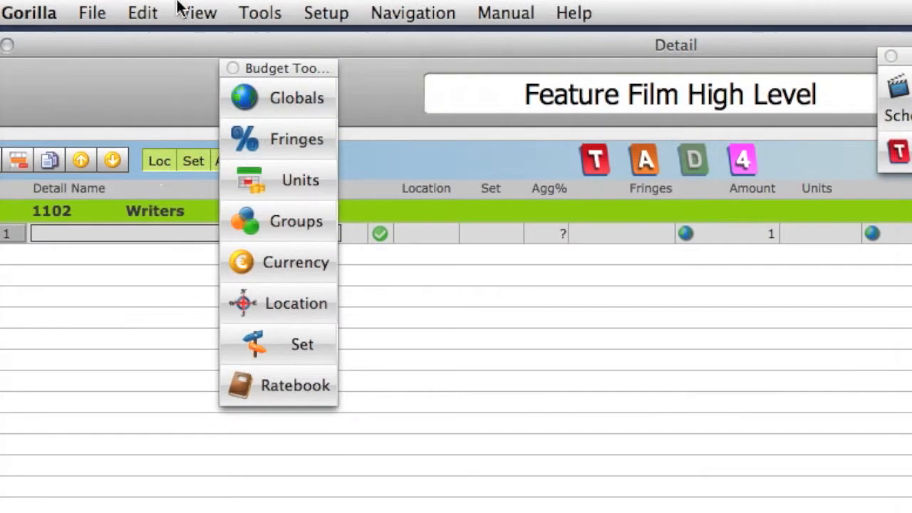
# Step: Switch the Budget Toolbar to its horizontal layout and place it above the detail table
pyautogui.click(158, 7)
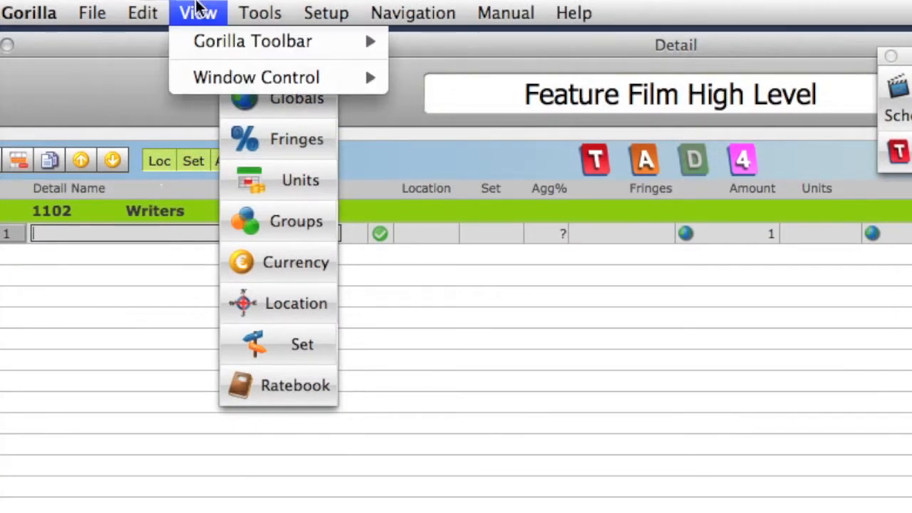
pyautogui.moveTo(209, 41)
pyautogui.moveTo(492, 118)
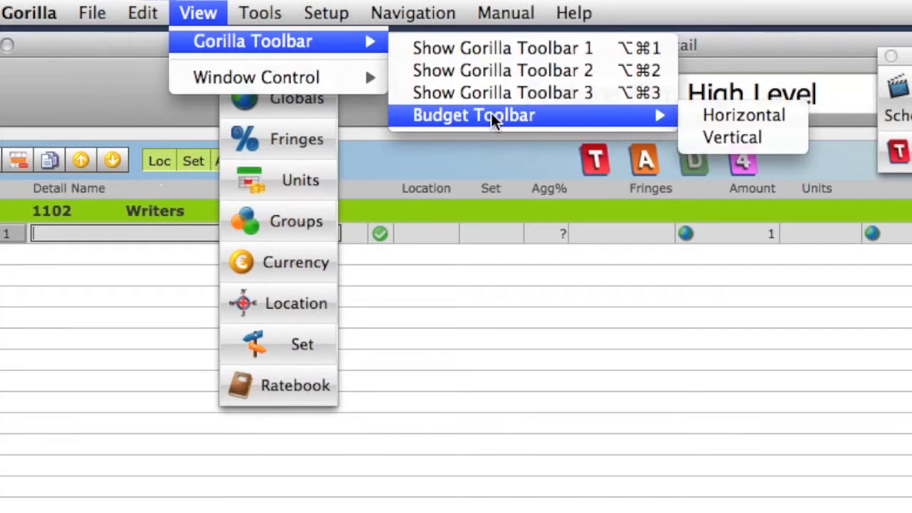
pyautogui.click(750, 117)
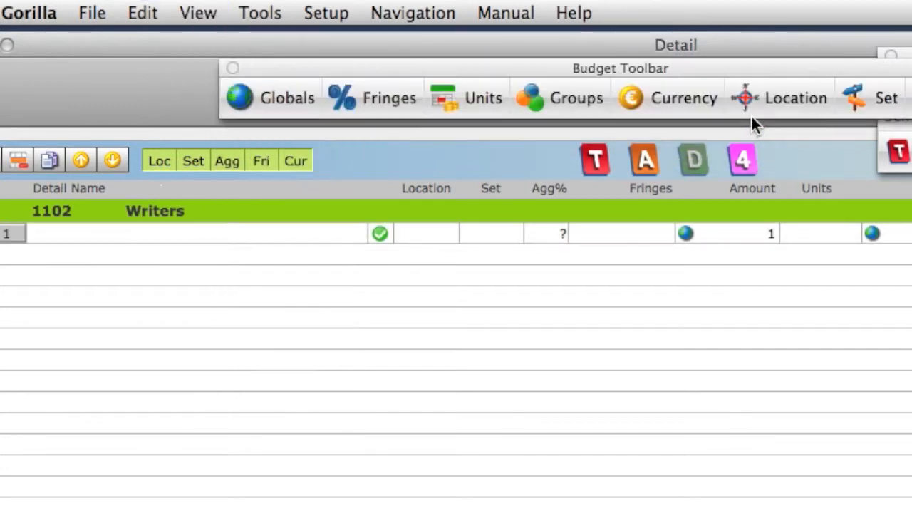
pyautogui.moveTo(657, 70); pyautogui.dragTo(478, 67)
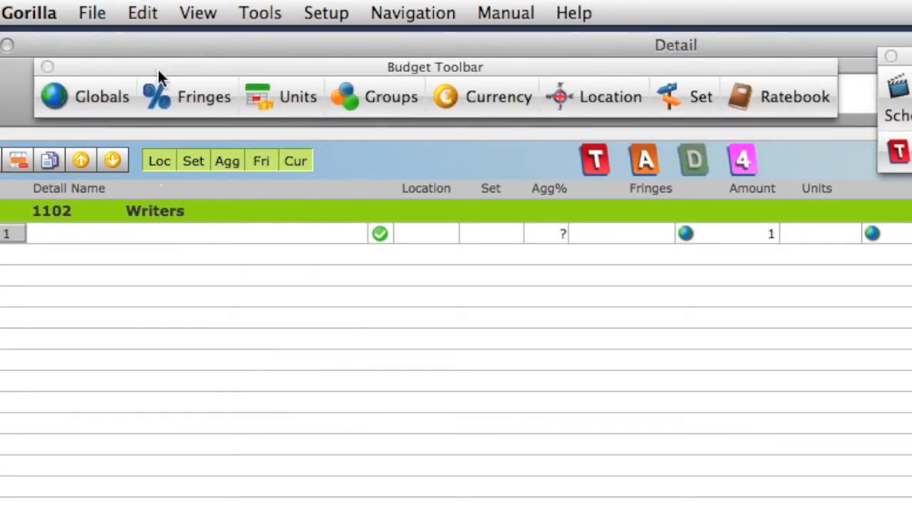
# Step: Close the Budget Toolbar and display it again in the horizontal layout
pyautogui.click(47, 66)
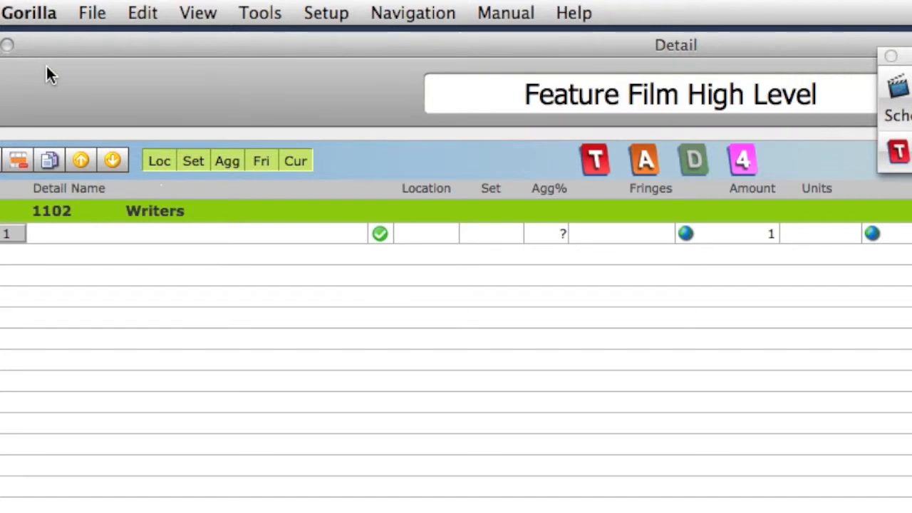
pyautogui.click(194, 8)
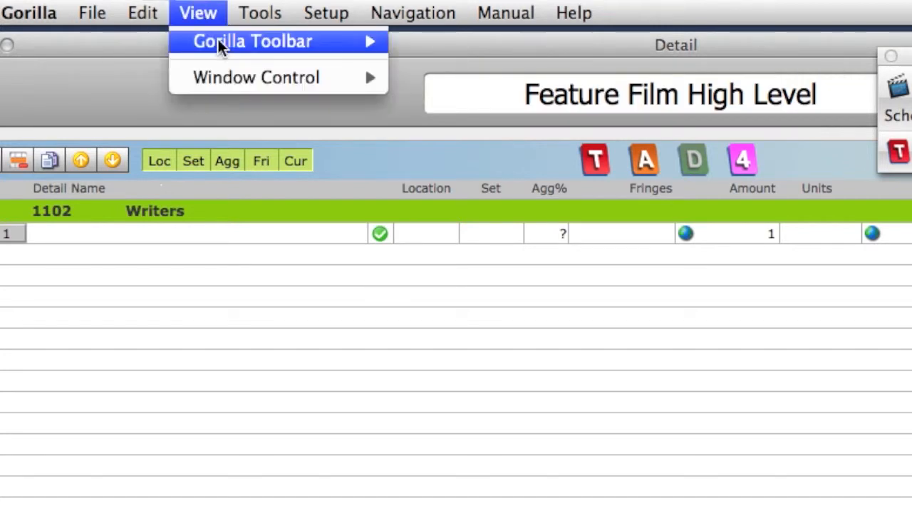
pyautogui.moveTo(223, 44)
pyautogui.moveTo(476, 120)
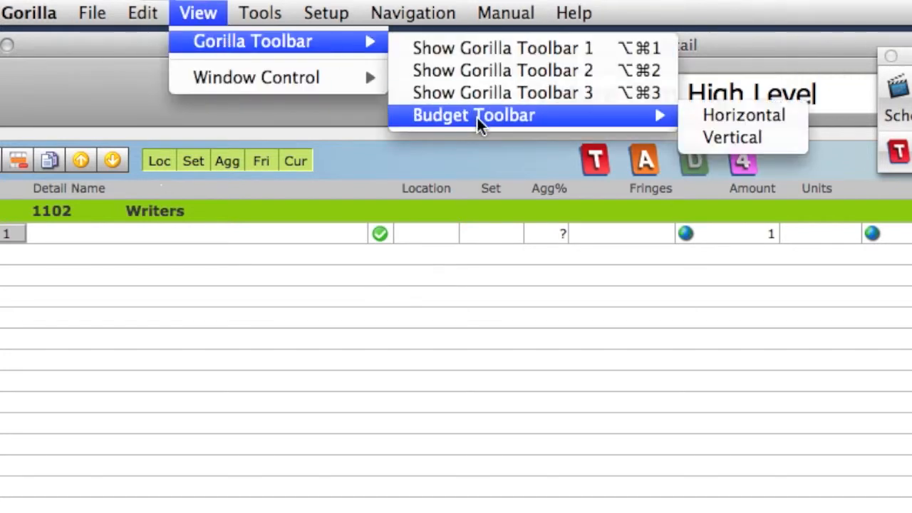
pyautogui.click(741, 116)
pyautogui.moveTo(473, 61); pyautogui.dragTo(462, 58)
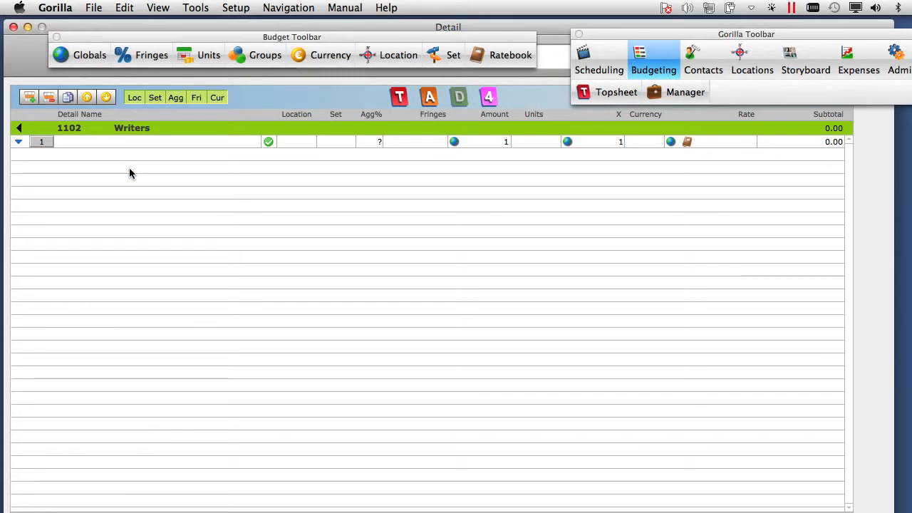
# Step: Fill in the first Writers detail line with the writer's name and role and a rate of 20,000
pyautogui.click(86, 142)
pyautogui.write('Sam Smith - Wrie')
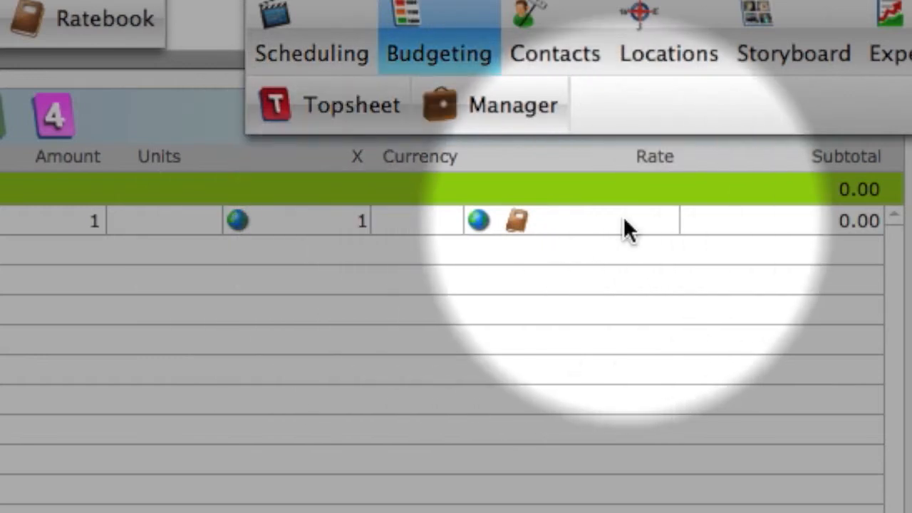
pyautogui.click(624, 219)
pyautogui.write('20,0')
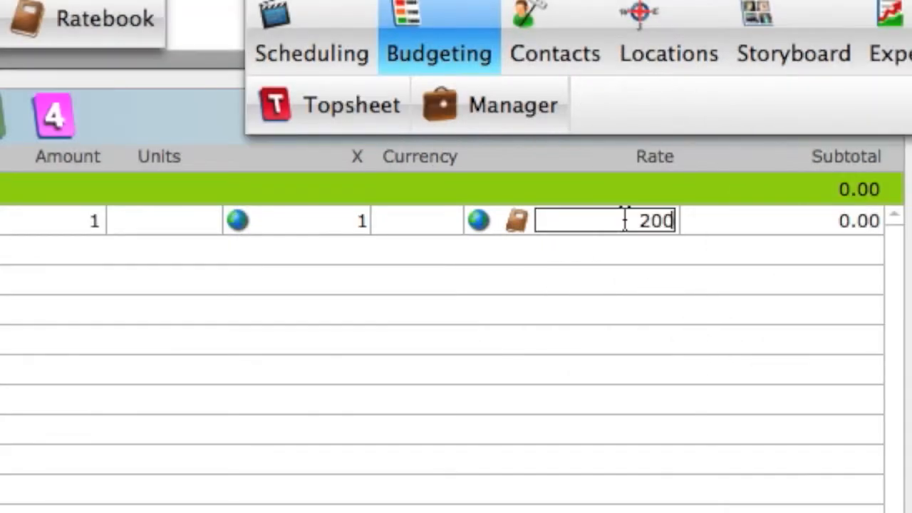
pyautogui.write('00')
pyautogui.press('Return')
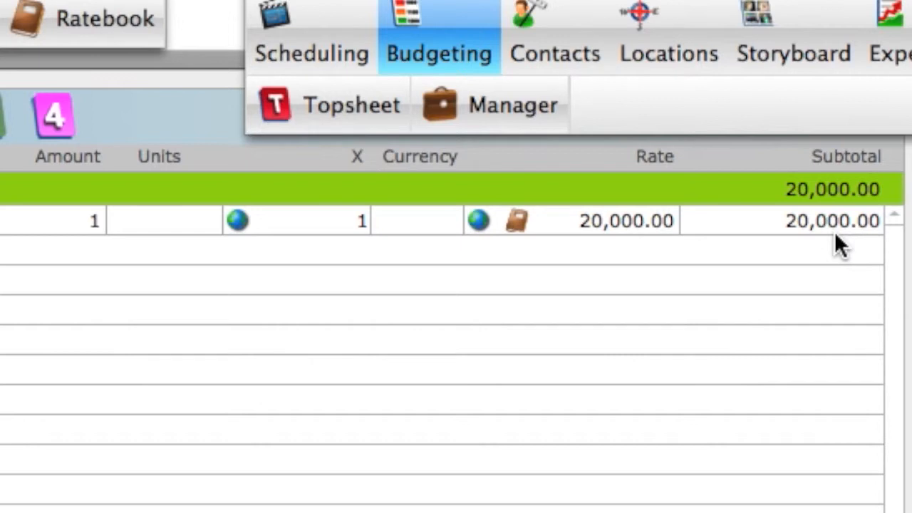
# Step: Set the X multiplier of the writer's detail line to 2
pyautogui.click(351, 221)
pyautogui.write('2')
pyautogui.press('Tab')
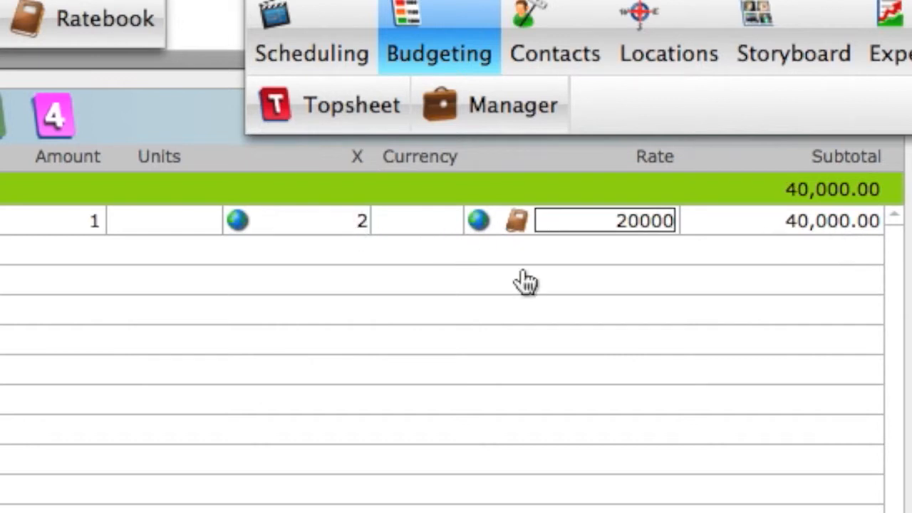
pyautogui.click(843, 260)
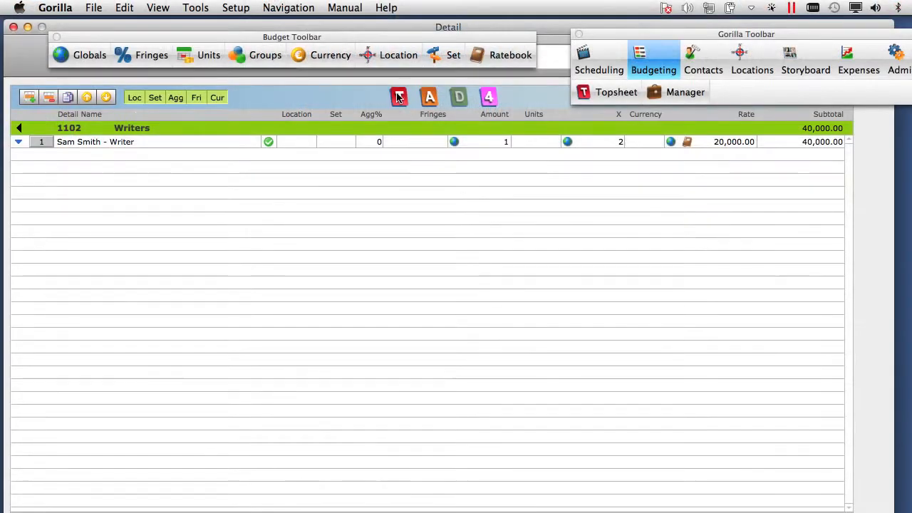
# Step: Return to the Topsheet and open the Production Manager account's detail level under Production Department
pyautogui.click(398, 97)
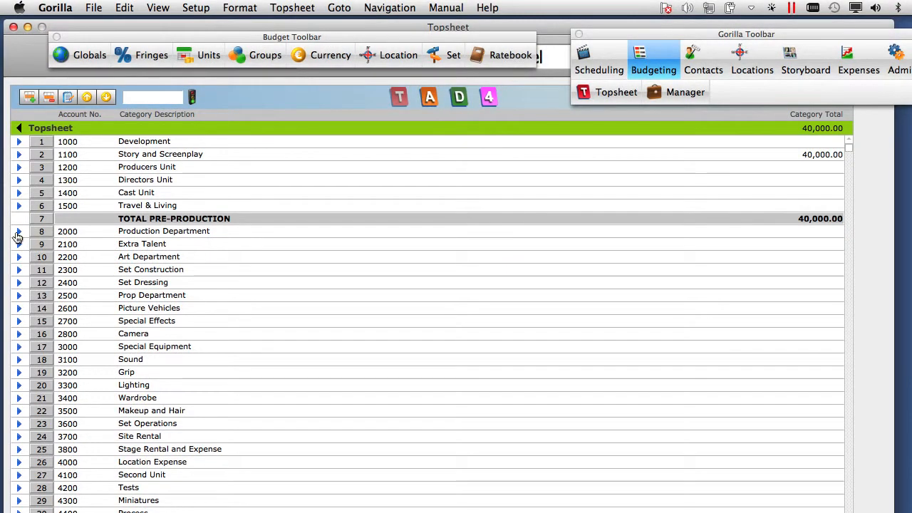
pyautogui.click(18, 234)
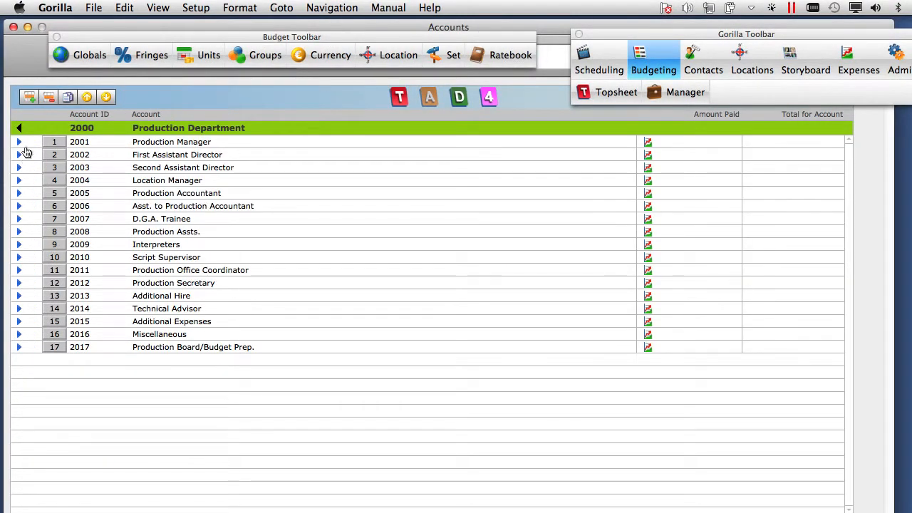
pyautogui.click(20, 143)
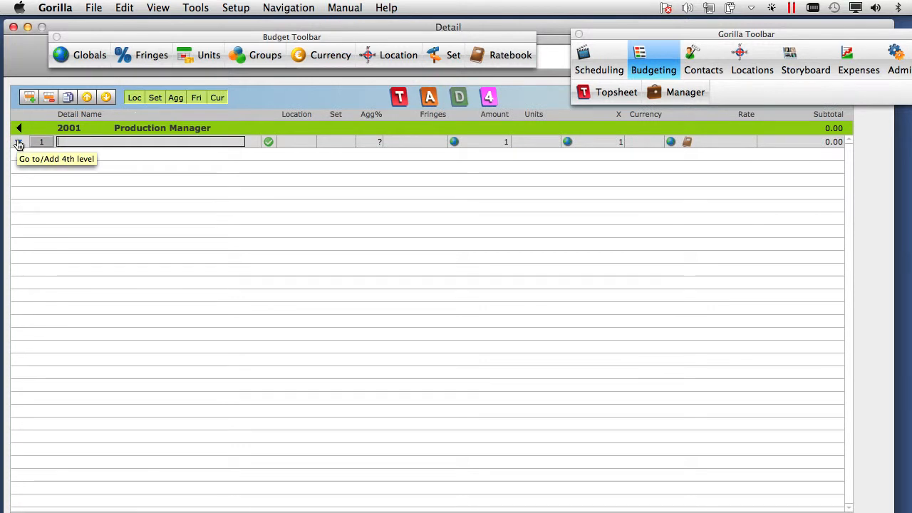
# Step: Fill in the first Production Manager detail line as Prep, with amount 20, units Days and rate 200
pyautogui.write('Prep')
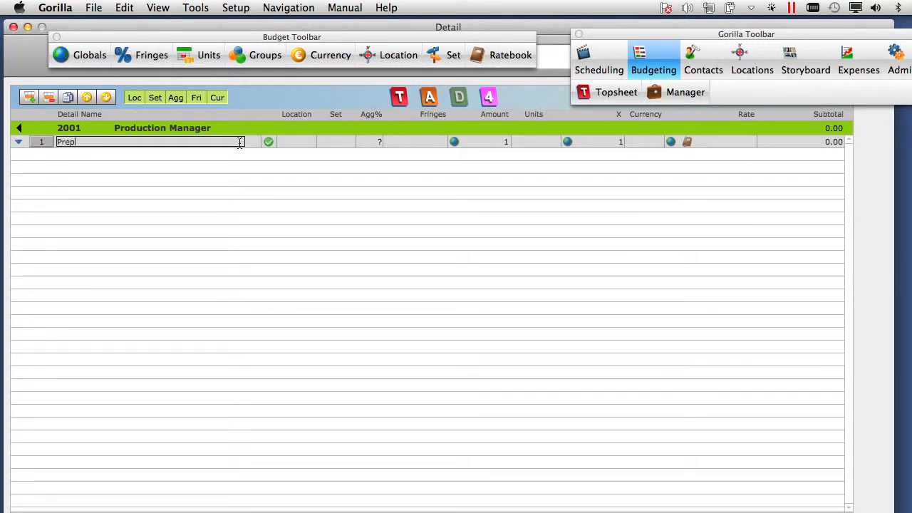
pyautogui.press('Tab')
pyautogui.write('20')
pyautogui.press('Tab')
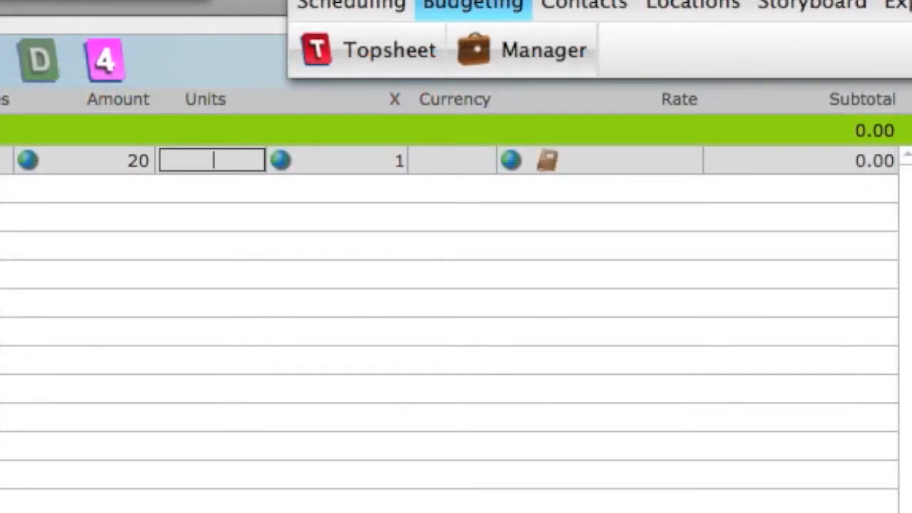
pyautogui.write('d')
pyautogui.press('Tab')
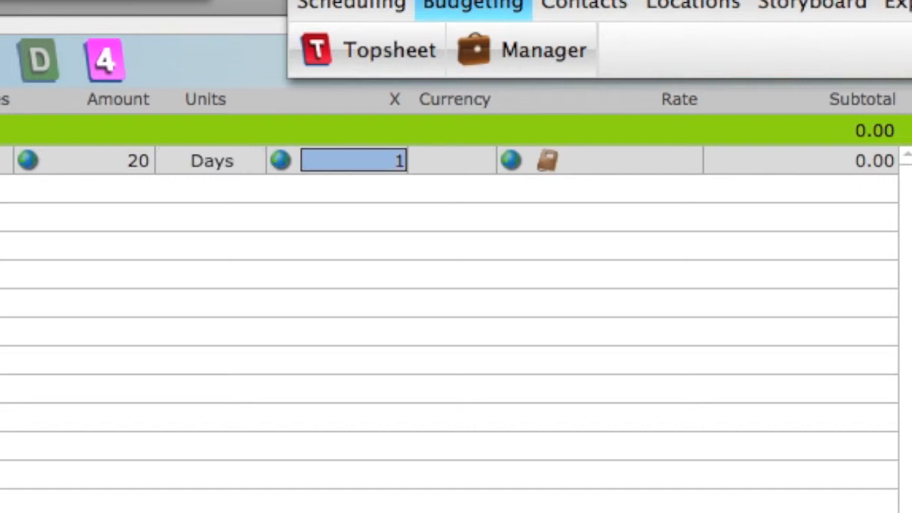
pyautogui.press('Tab')
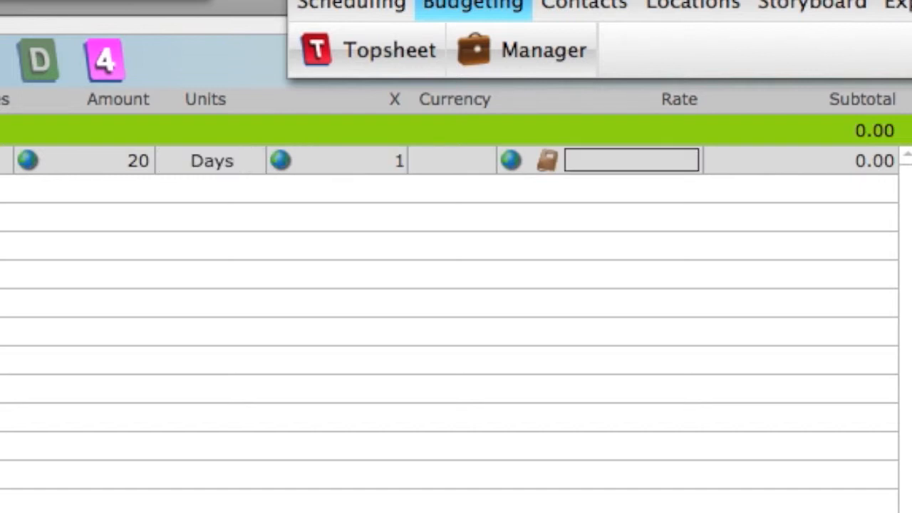
pyautogui.write('200')
pyautogui.press('Return')
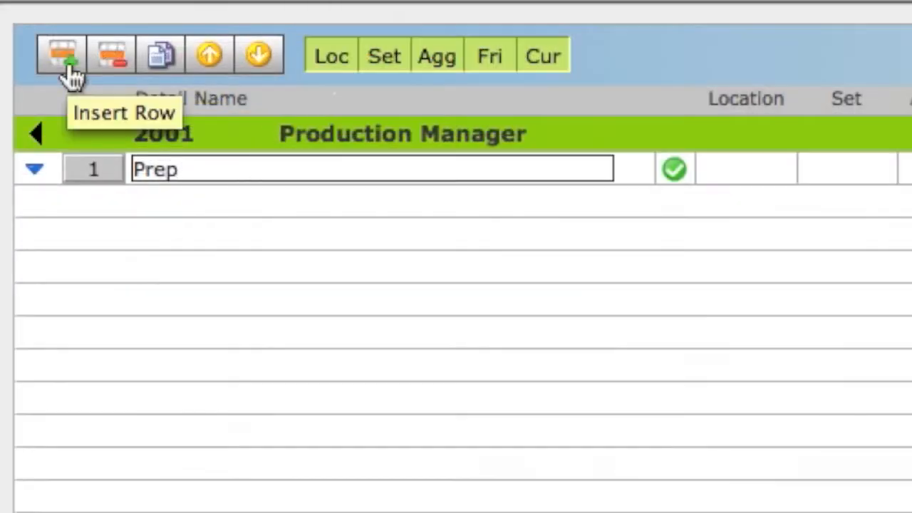
# Step: Add a second Production Manager detail line named Shoot, with amount 30, units Days and rate 200
pyautogui.click(70, 69)
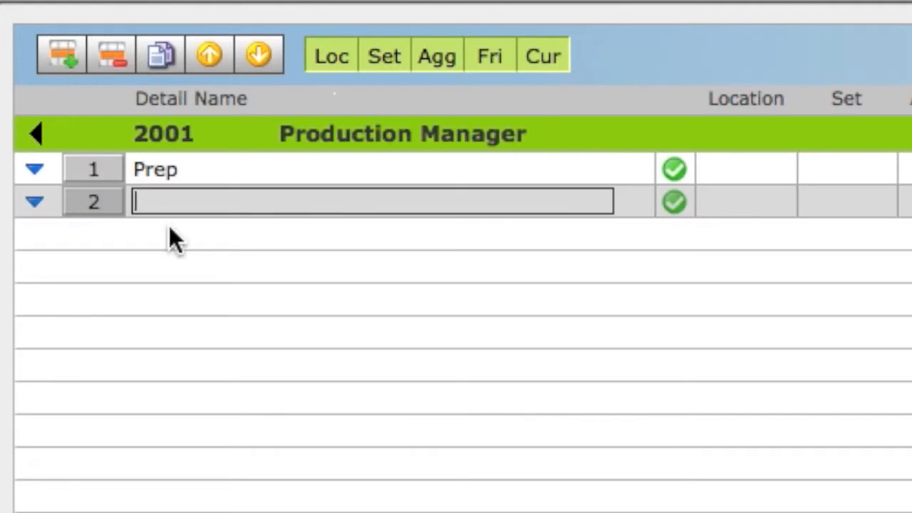
pyautogui.write('Shoo')
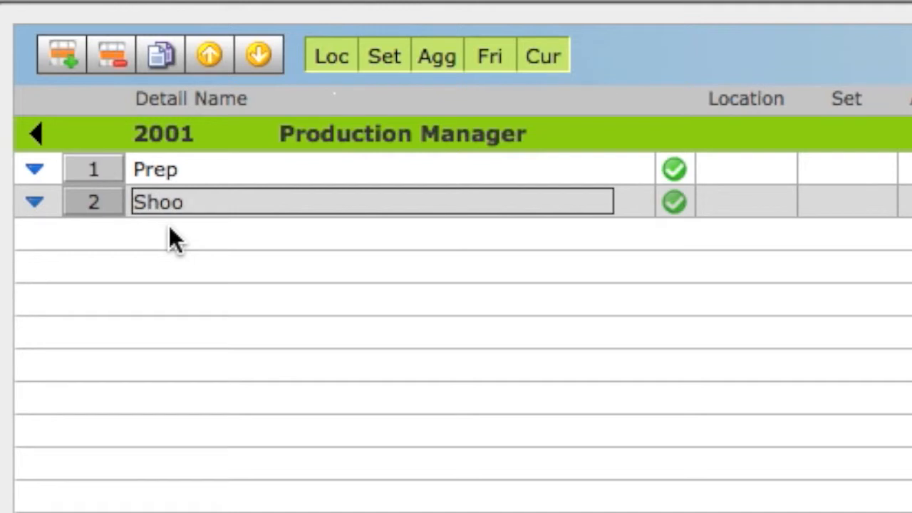
pyautogui.write('t')
pyautogui.press('Return')
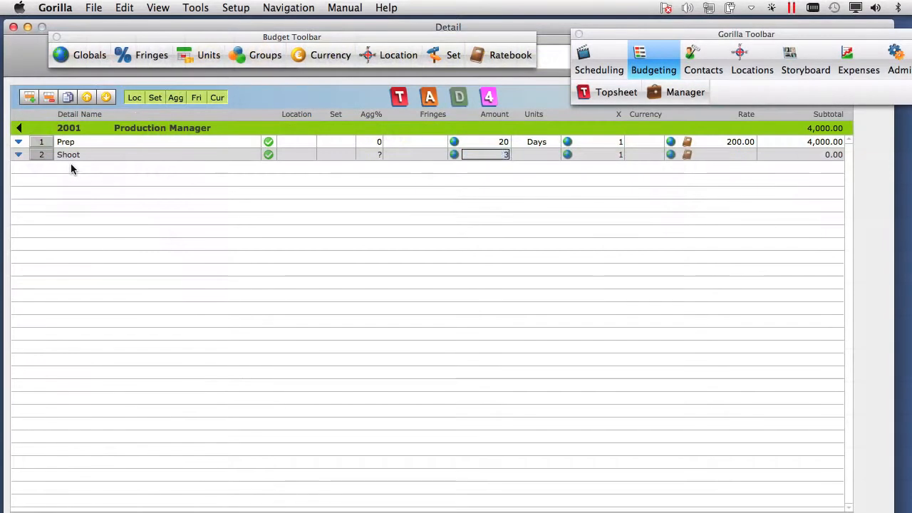
pyautogui.write('30')
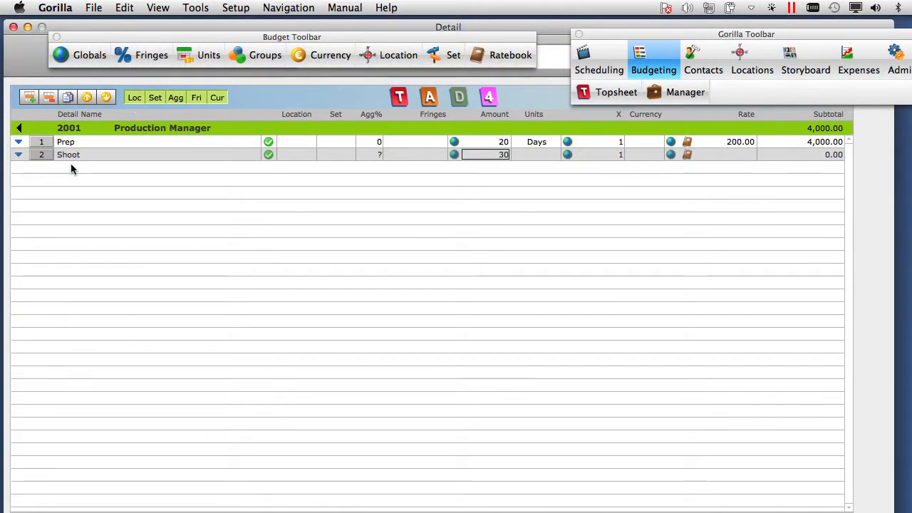
pyautogui.press('Tab')
pyautogui.write('d')
pyautogui.press('Tab')
pyautogui.press('Tab')
pyautogui.write('200')
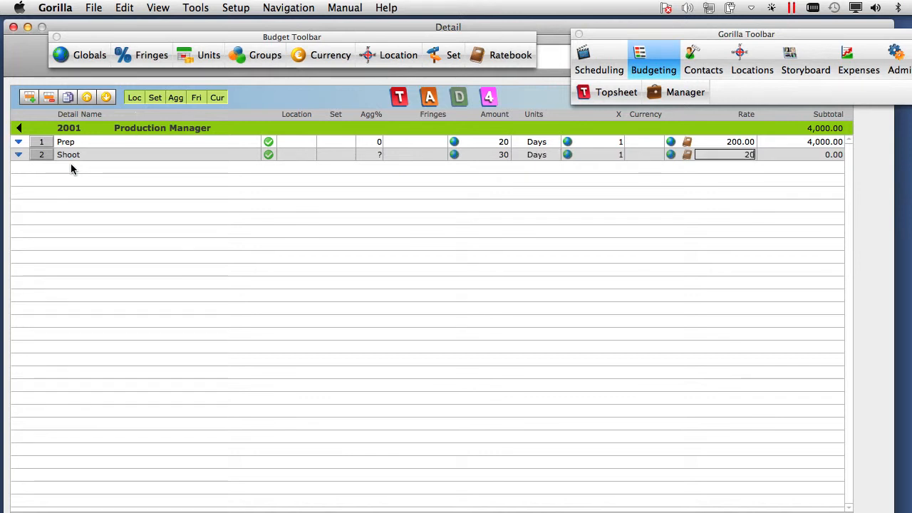
pyautogui.press('Return')
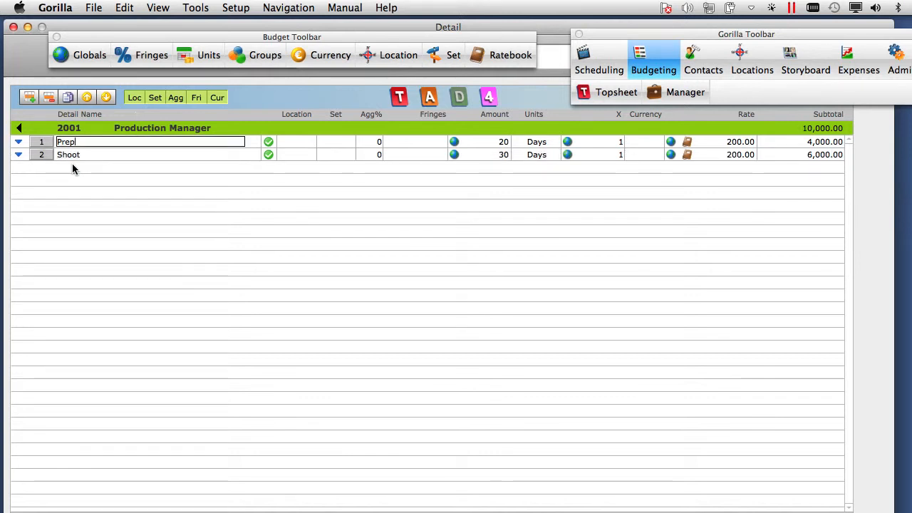
pyautogui.click(158, 191)
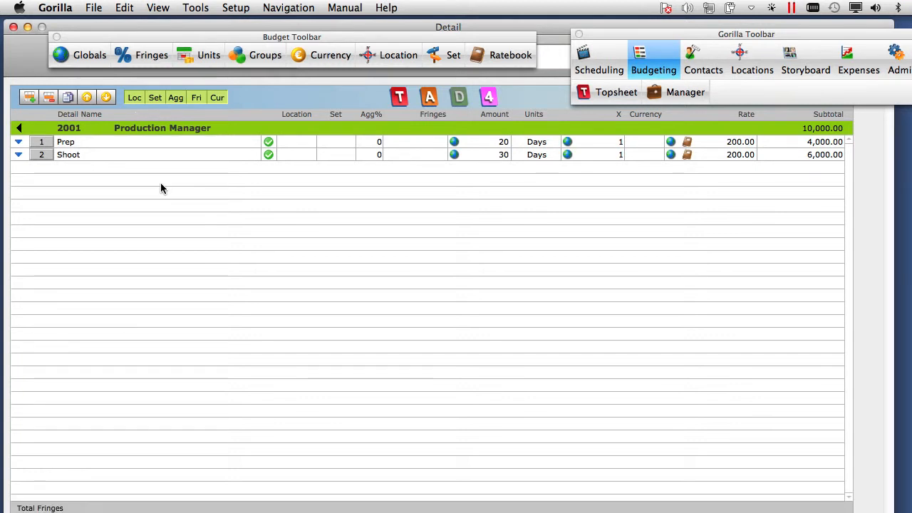
# Step: Duplicate the Shoot line, rename the copy Wrap, and set its amount to 10 with units Days
pyautogui.click(92, 155)
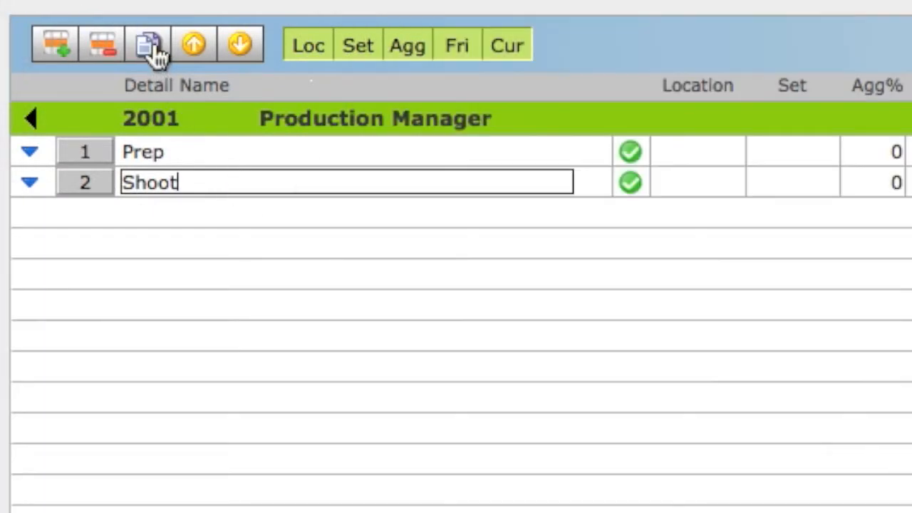
pyautogui.click(151, 46)
pyautogui.click(202, 217)
pyautogui.moveTo(204, 216); pyautogui.dragTo(98, 220)
pyautogui.write('Wrap')
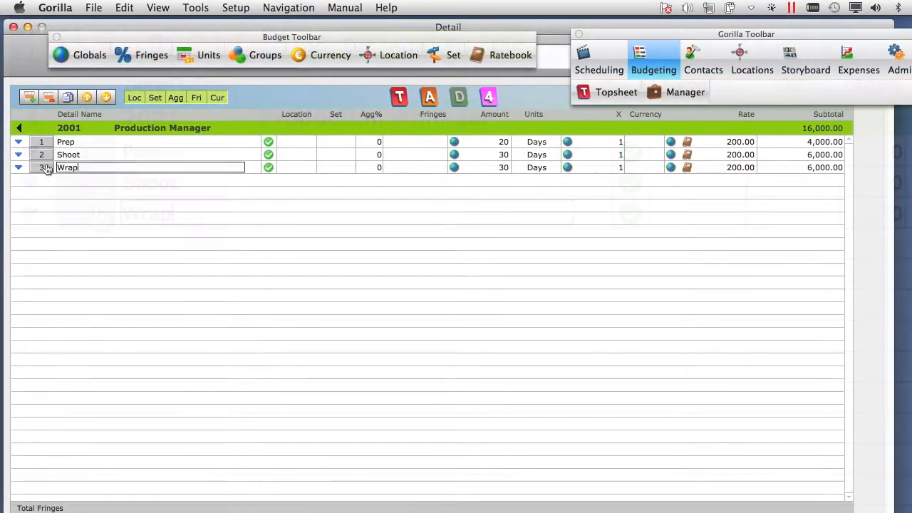
pyautogui.press('Tab')
pyautogui.write('10')
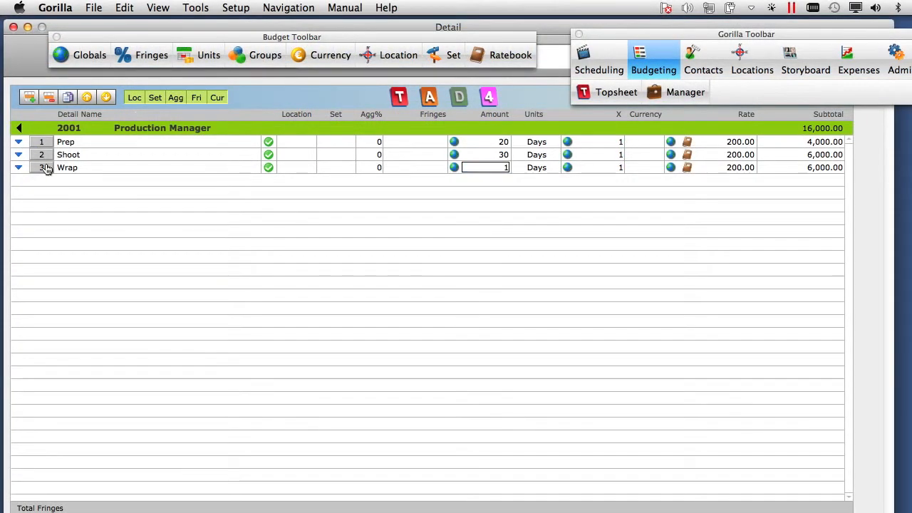
pyautogui.press('Tab')
pyautogui.write('d')
pyautogui.press('Return')
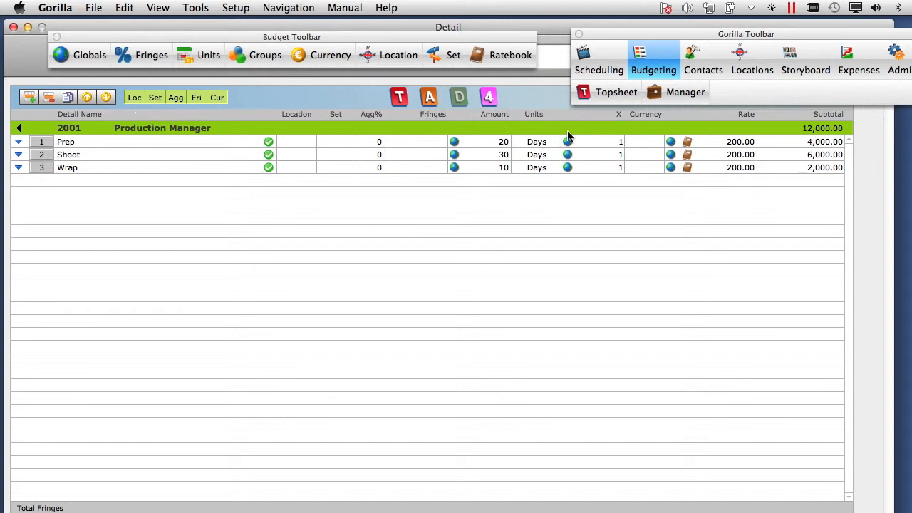
pyautogui.click(429, 98)
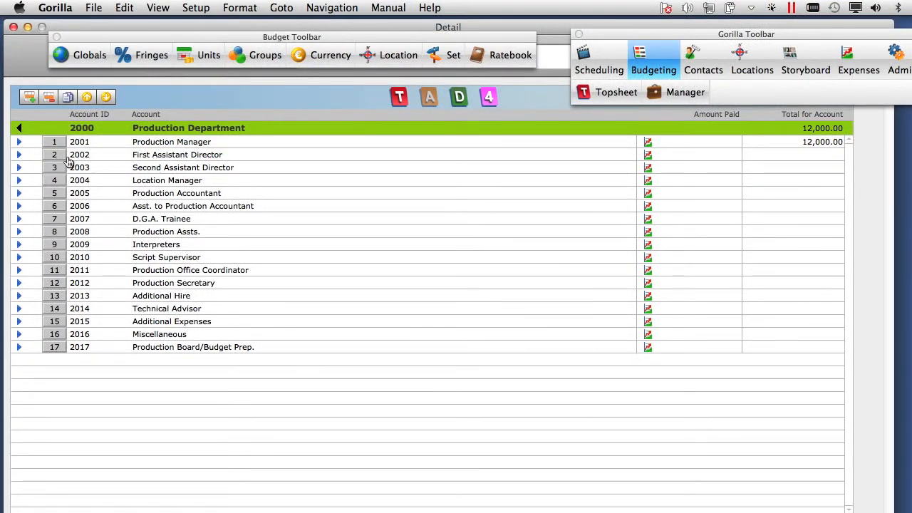
pyautogui.click(19, 142)
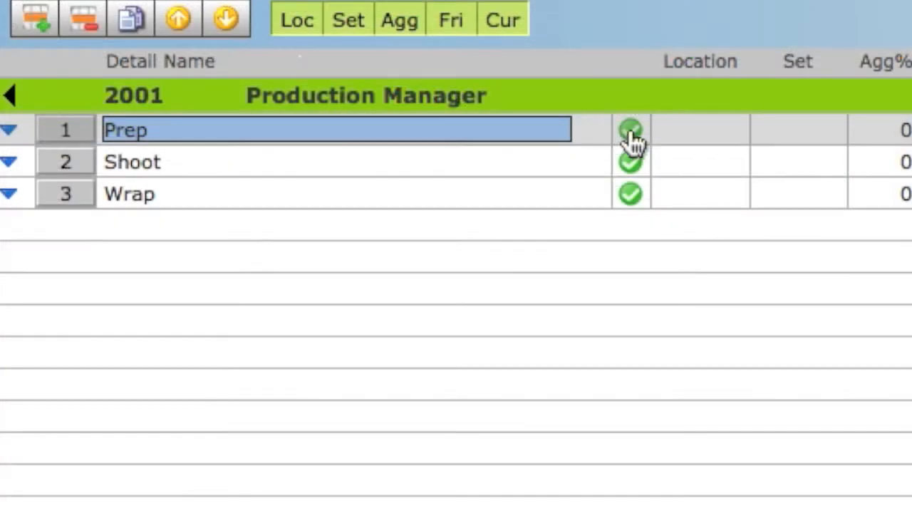
# Step: Block and unblock the Prep line, and hide and restore the Location column
pyautogui.click(631, 140)
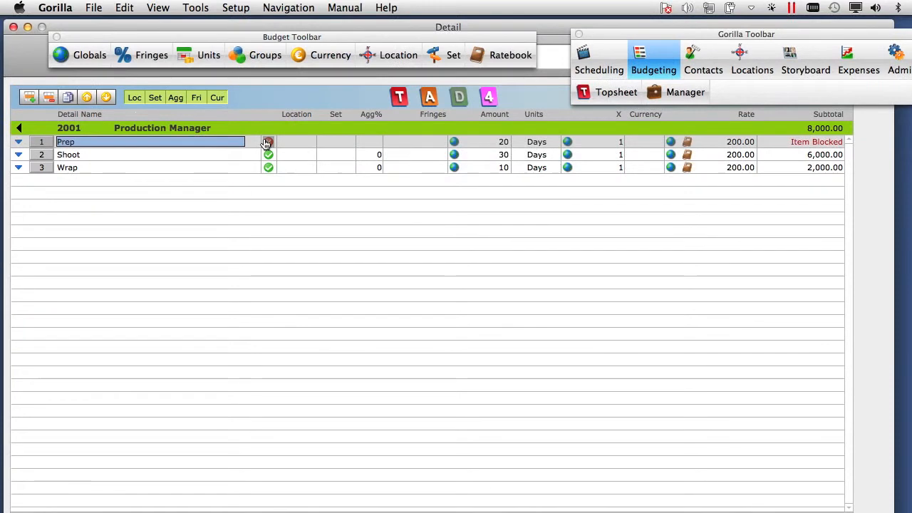
pyautogui.click(268, 142)
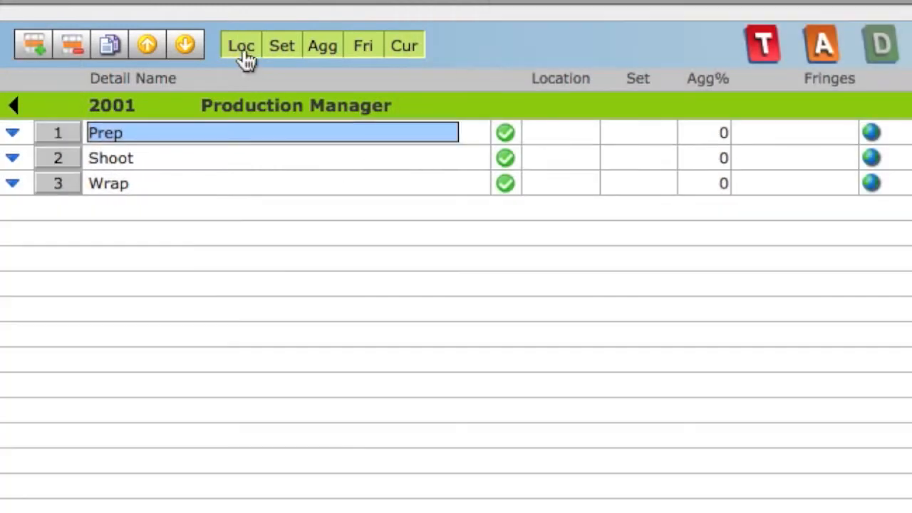
pyautogui.click(243, 57)
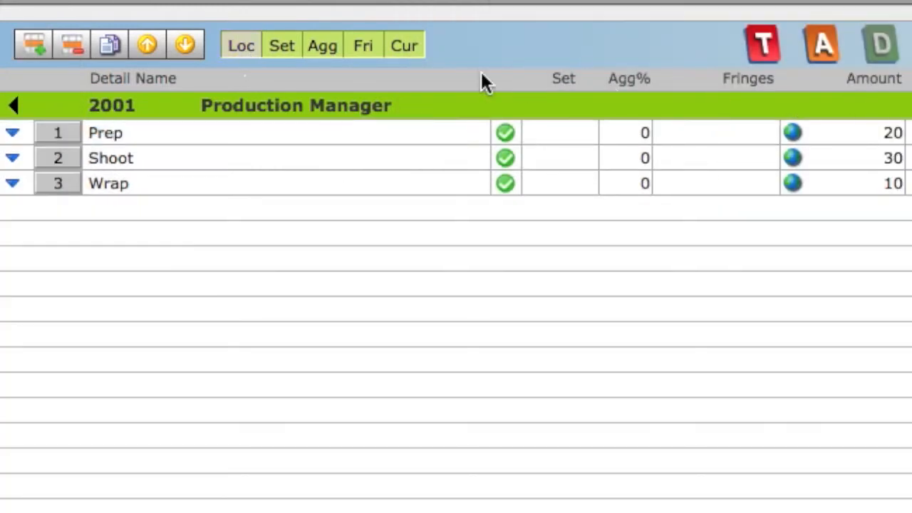
pyautogui.click(243, 57)
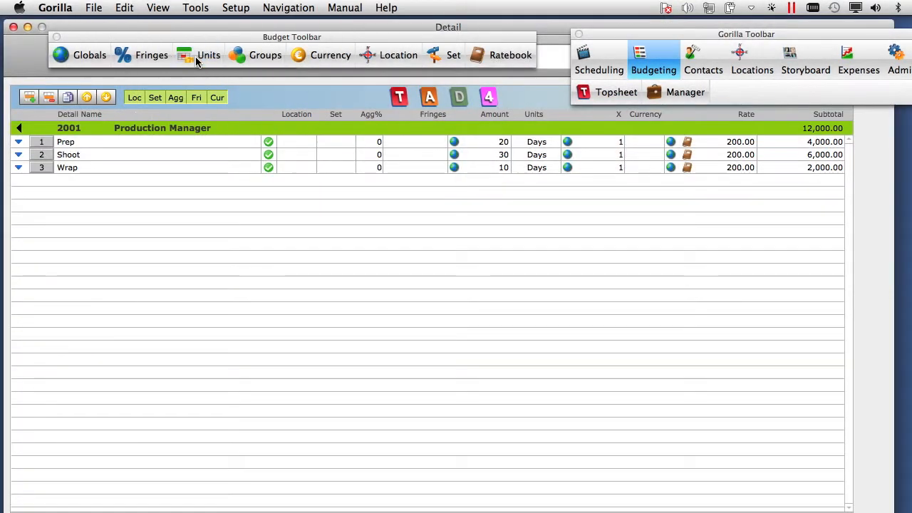
# Step: Examine the budget's unit definitions, adding a blank unit row and deleting it again before closing the setup
pyautogui.click(199, 59)
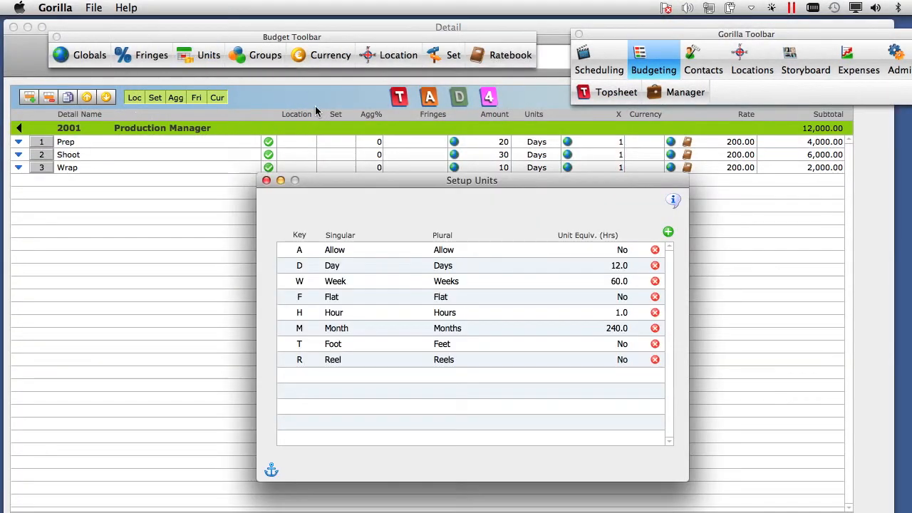
pyautogui.moveTo(470, 181); pyautogui.dragTo(471, 126)
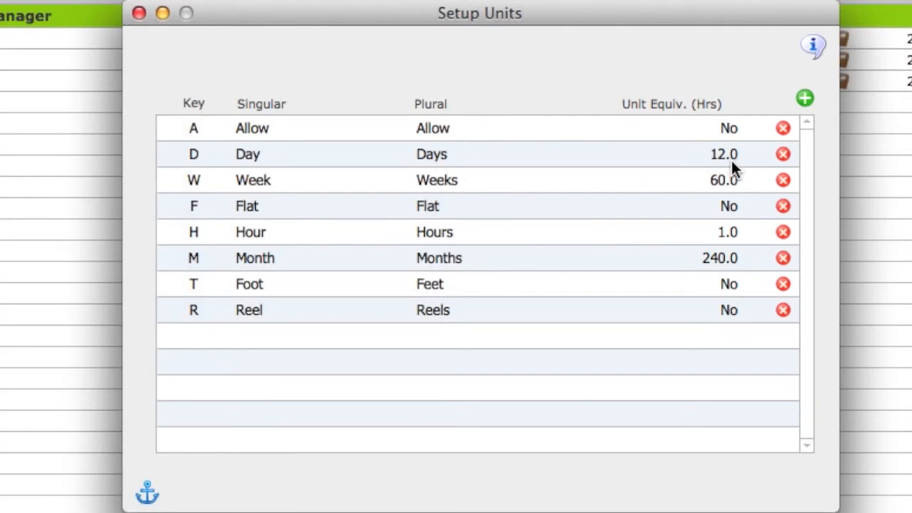
pyautogui.click(722, 154)
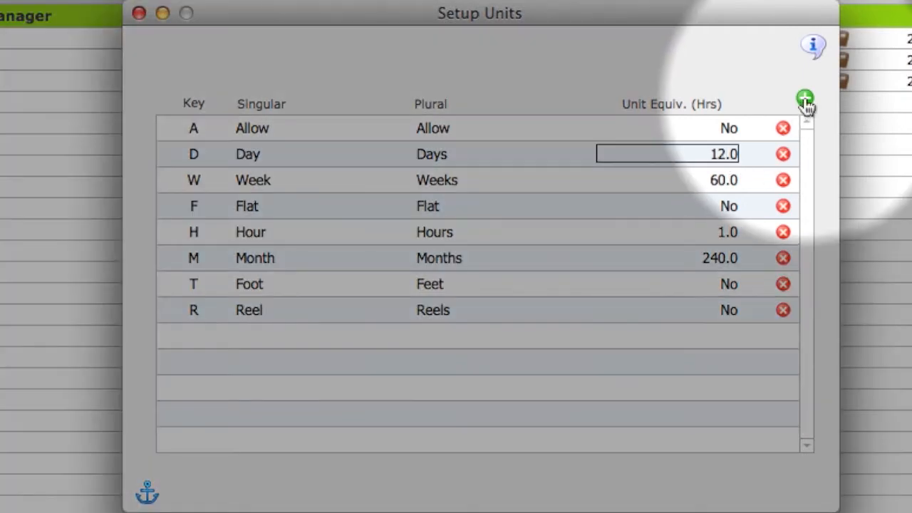
pyautogui.click(805, 100)
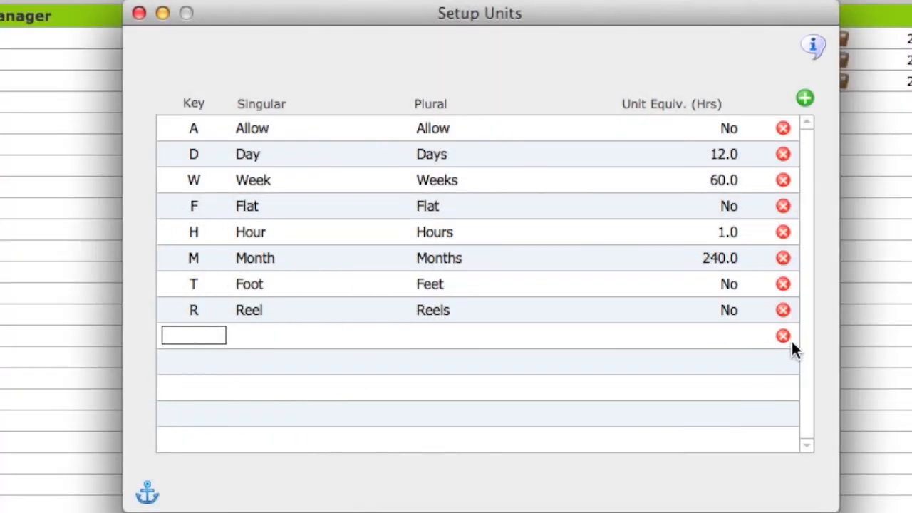
pyautogui.click(786, 340)
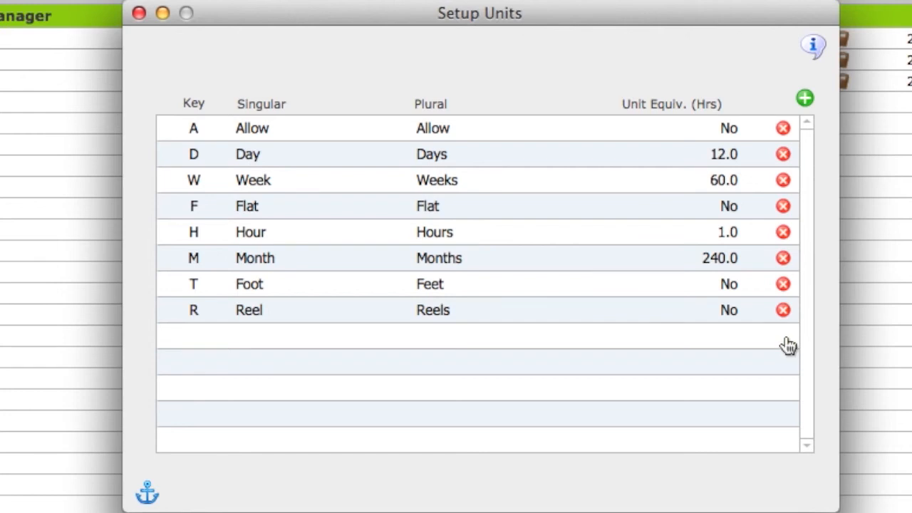
pyautogui.click(138, 14)
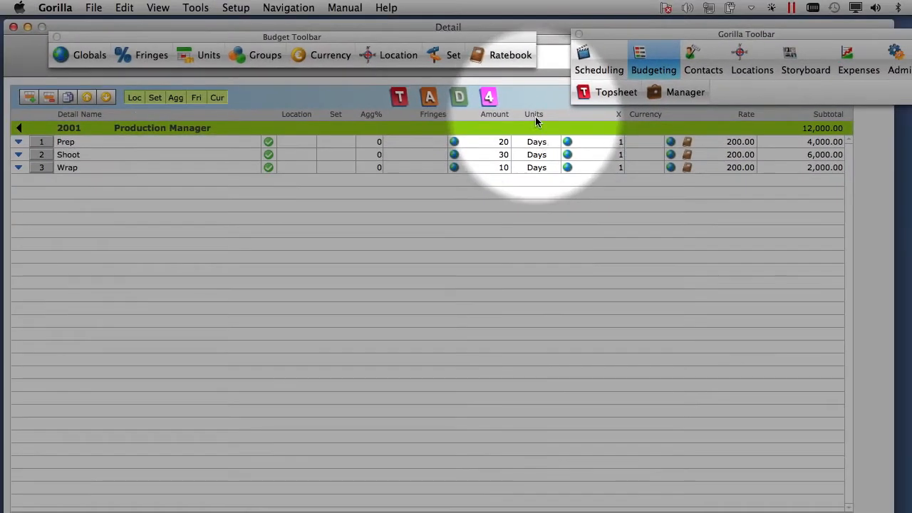
# Step: Set the units of the Wrap detail line to Allow
pyautogui.click(537, 166)
pyautogui.write('a')
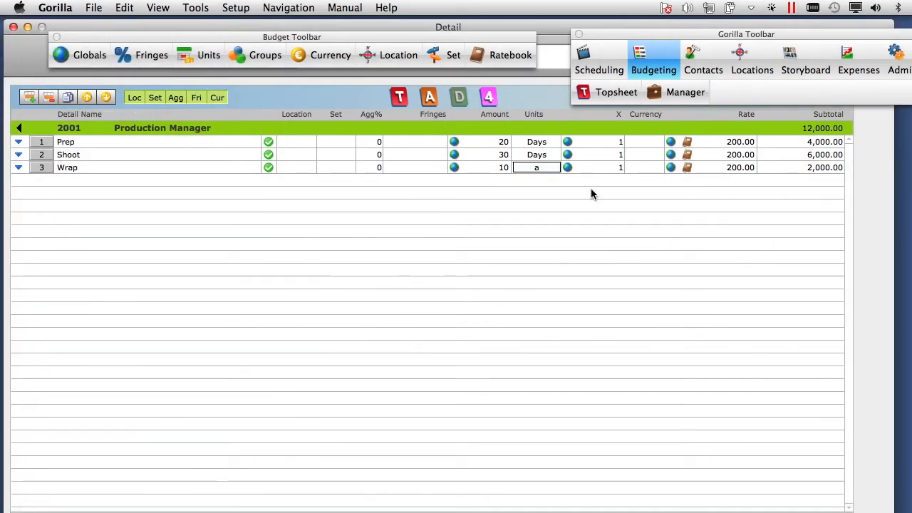
pyautogui.press('Tab')
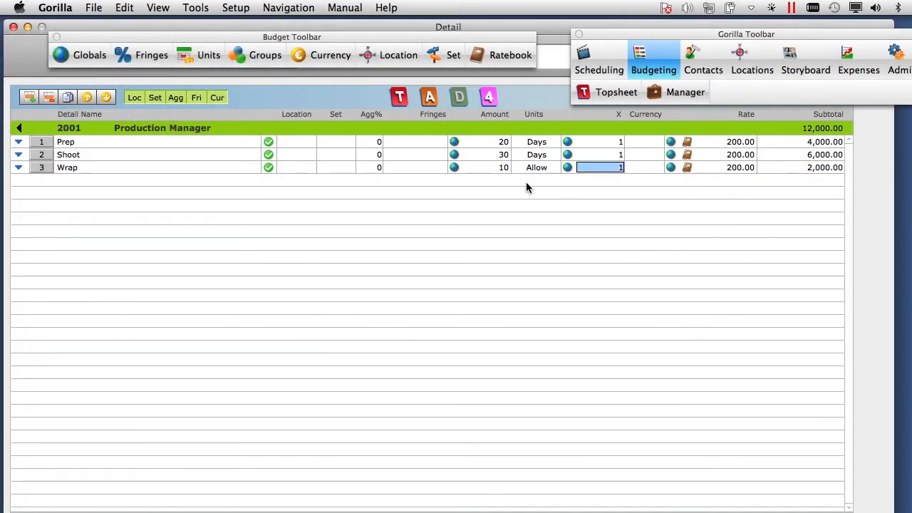